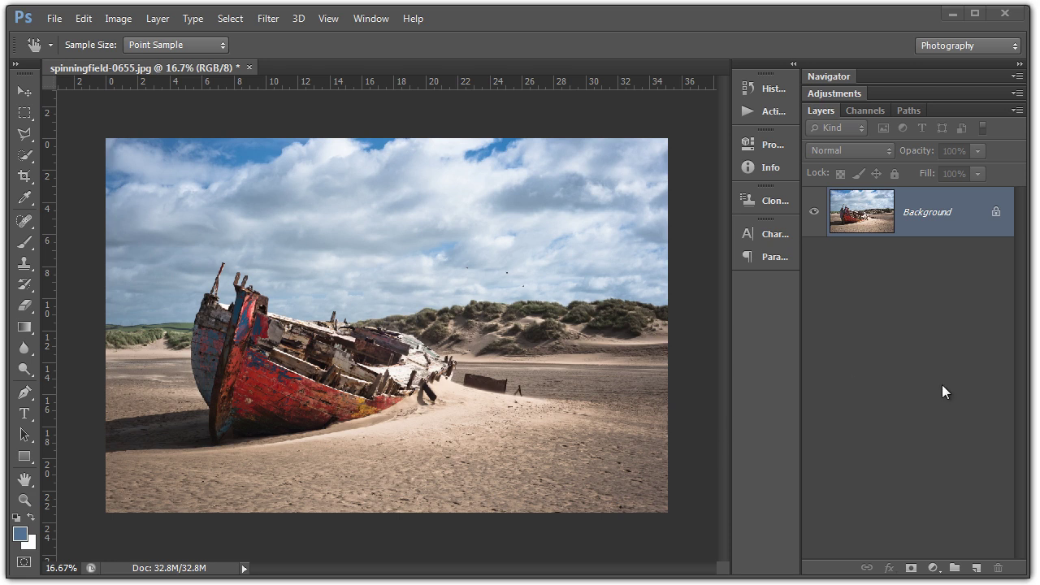
Add a Hue/Saturation adjustment layer above Background, try a hue shift, then reset Hue to 0.
click(934, 569)
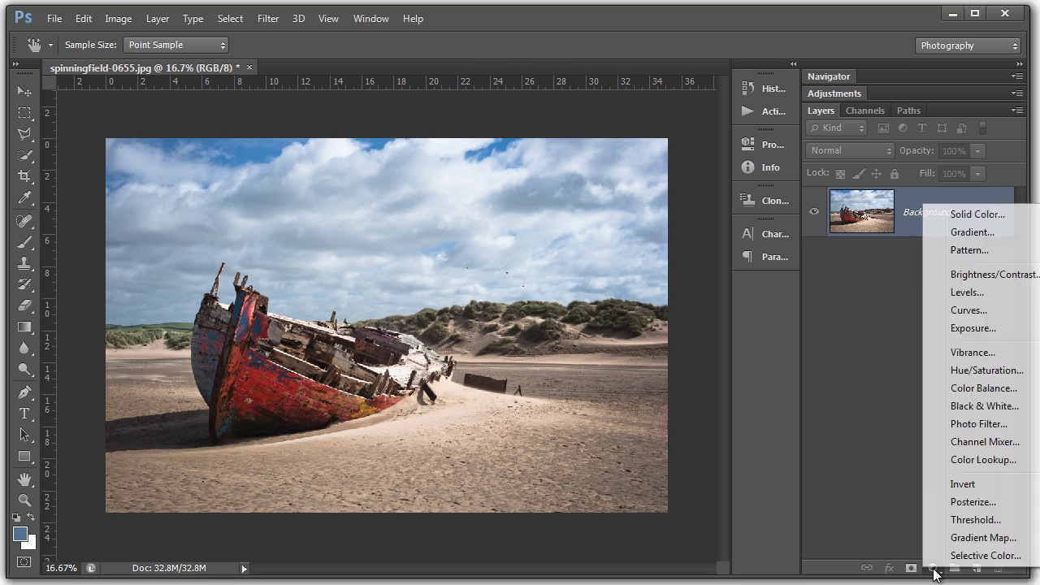
click(972, 370)
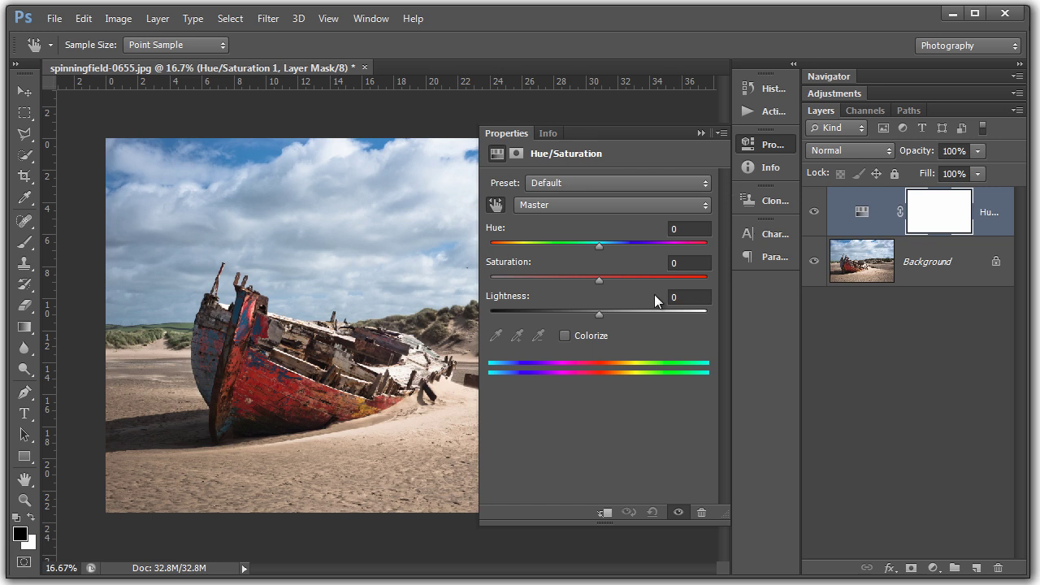
mouse_move(599, 248)
mouse_down()
mouse_move(635, 247)
mouse_move(574, 249)
mouse_move(628, 255)
mouse_move(606, 255)
mouse_up()
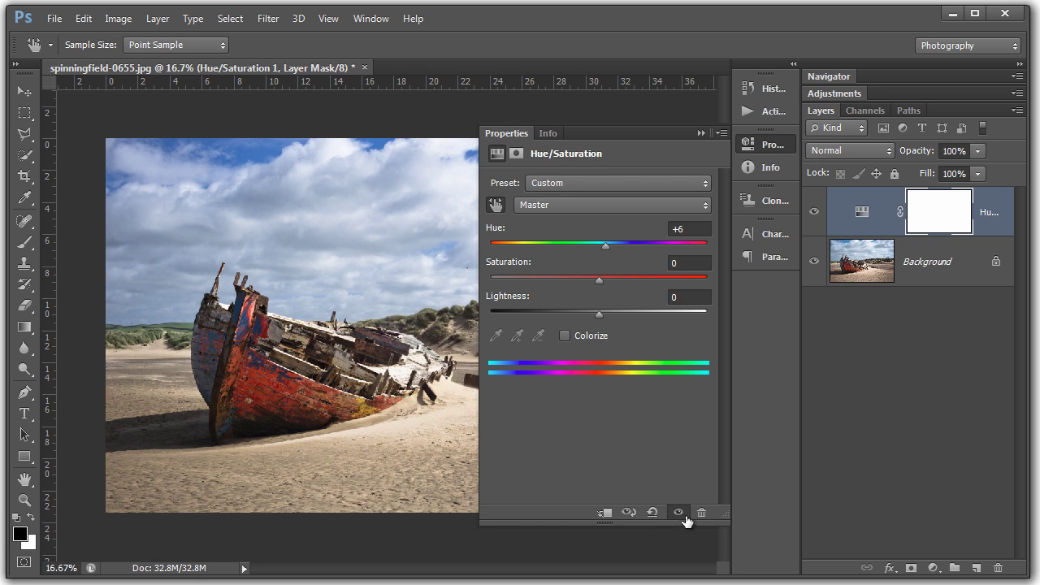
click(653, 512)
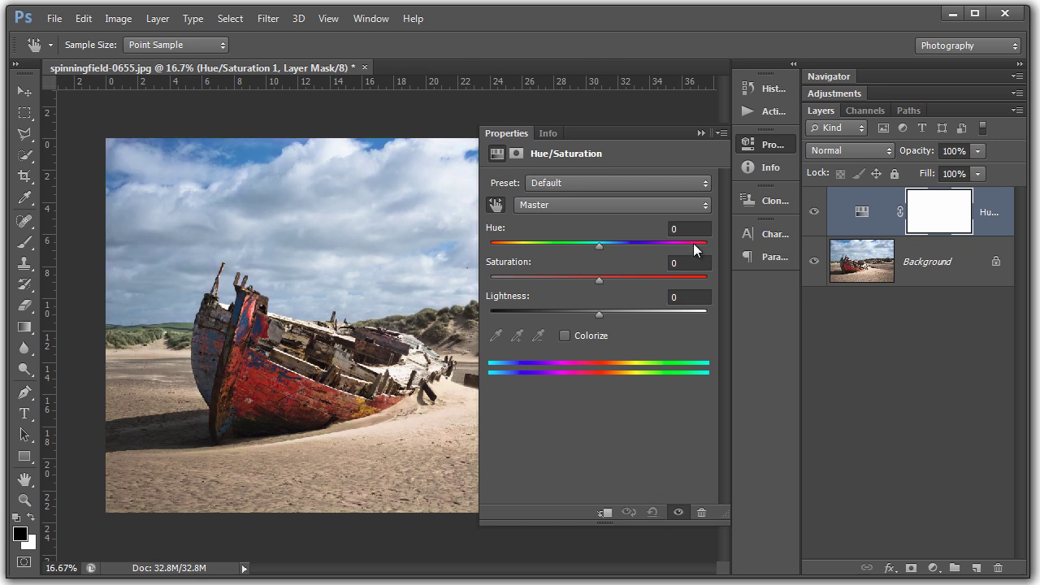
Set the Hue/Saturation layer's blend mode to Luminosity and collapse the side panel dock.
click(889, 149)
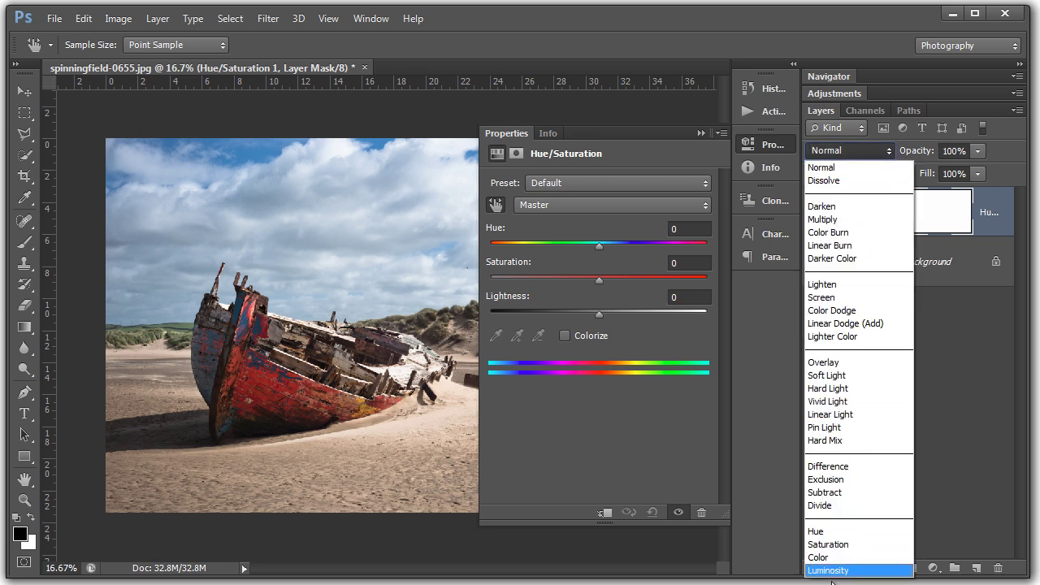
click(835, 571)
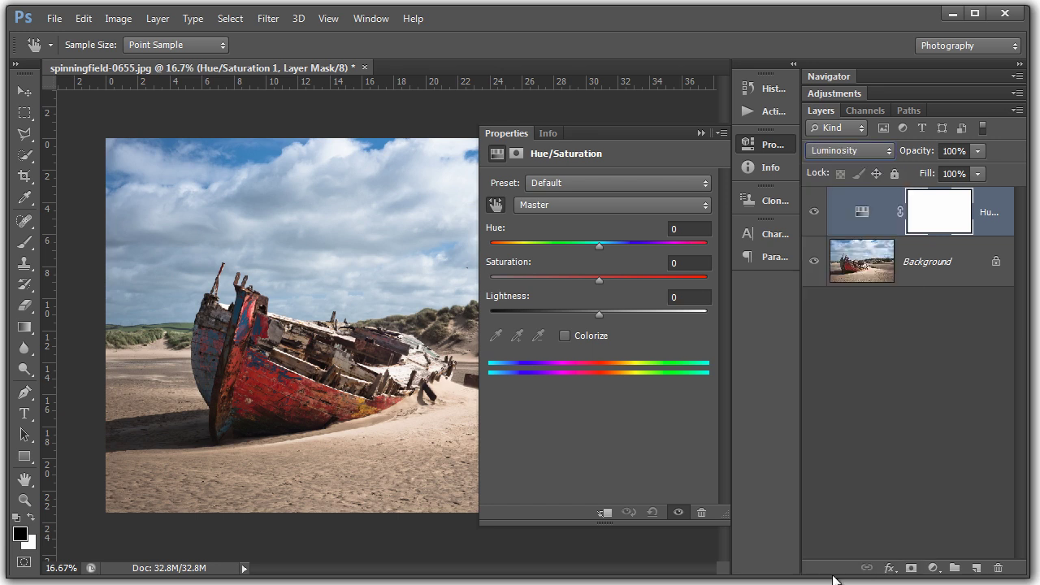
click(1016, 65)
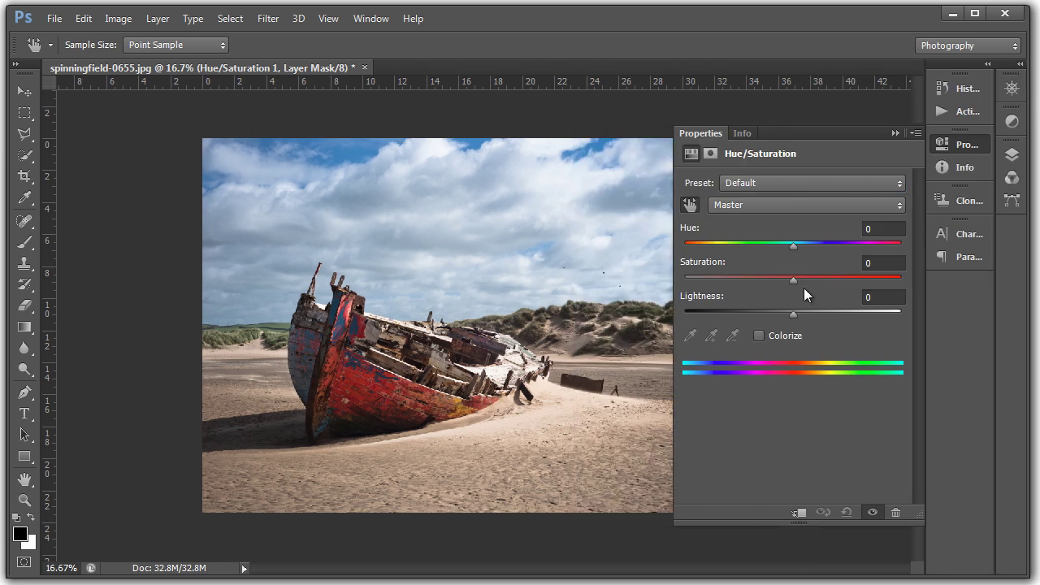
Browse the Hue/Saturation presets and colour ranges, keeping the range on Master.
click(900, 185)
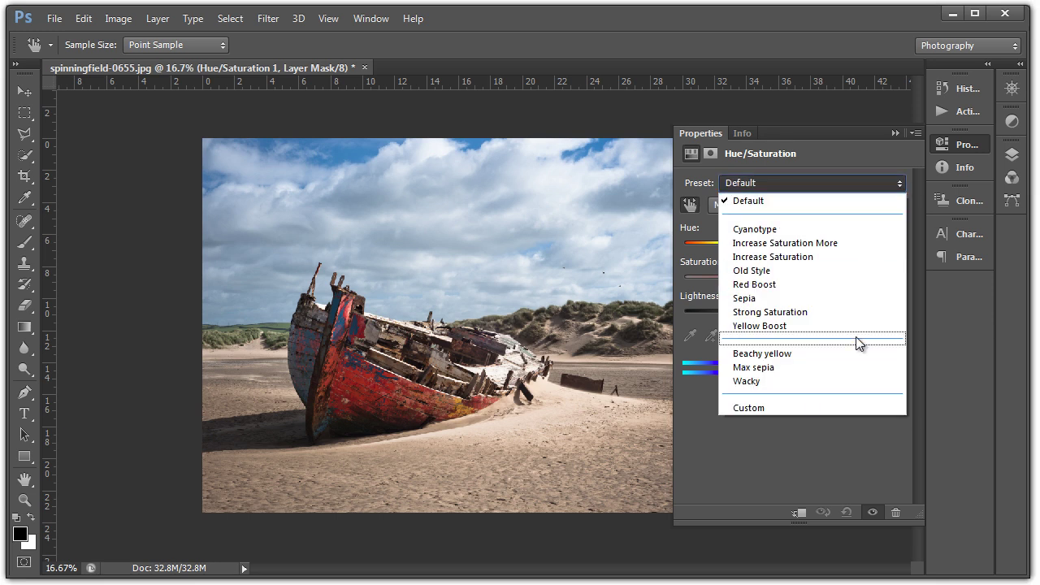
click(902, 183)
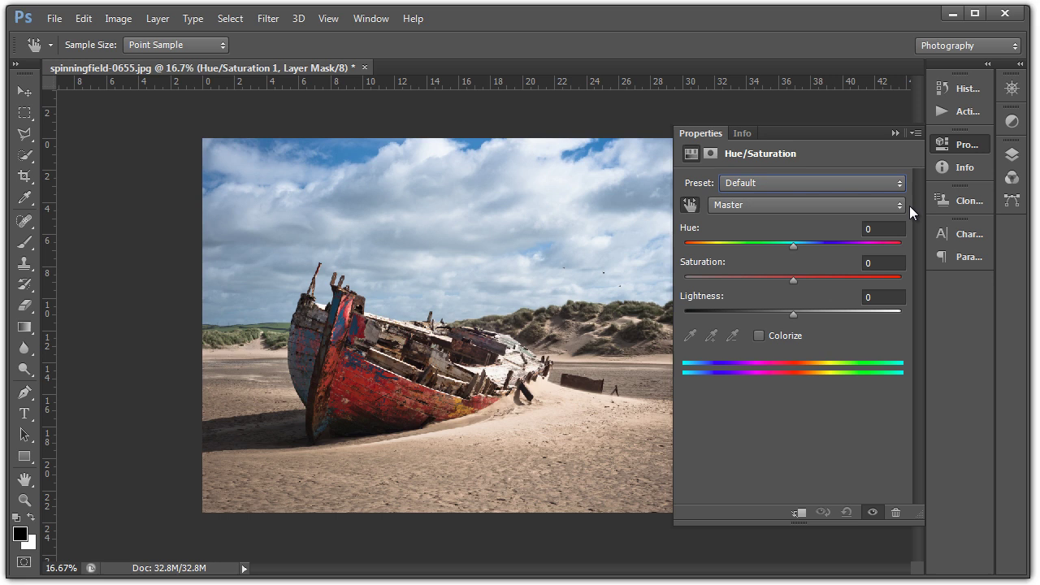
click(898, 206)
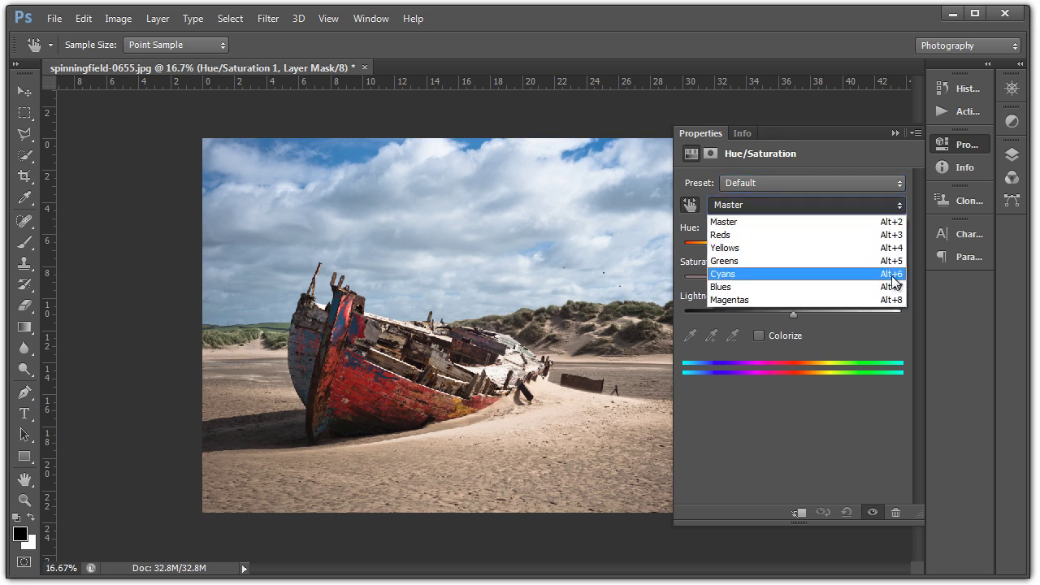
click(871, 430)
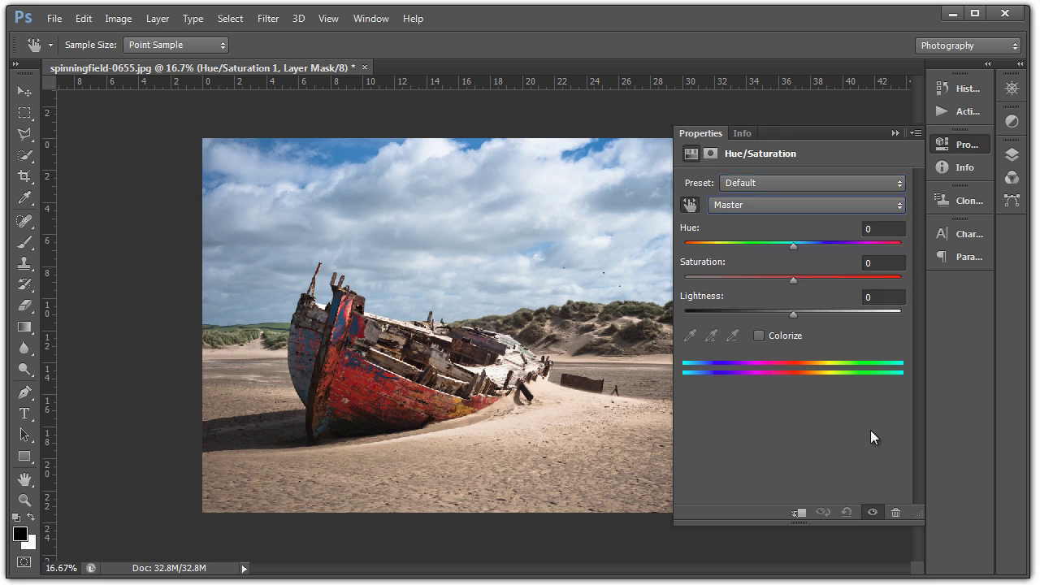
Toggle Colorize on and off, leaving it off, and enable the targeted adjustment tool.
click(762, 336)
key(m)
click(762, 336)
click(762, 337)
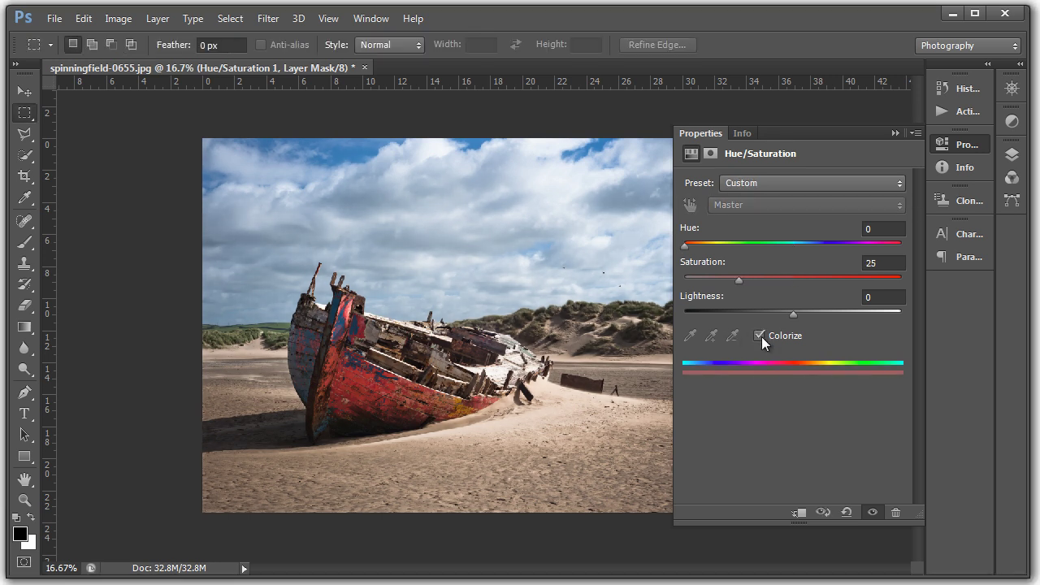
click(761, 336)
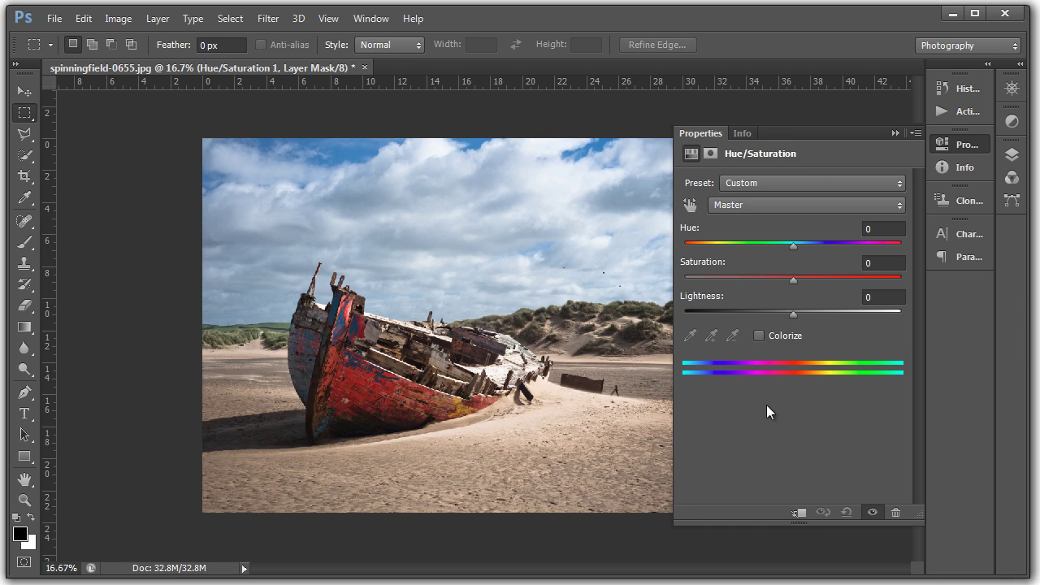
click(692, 206)
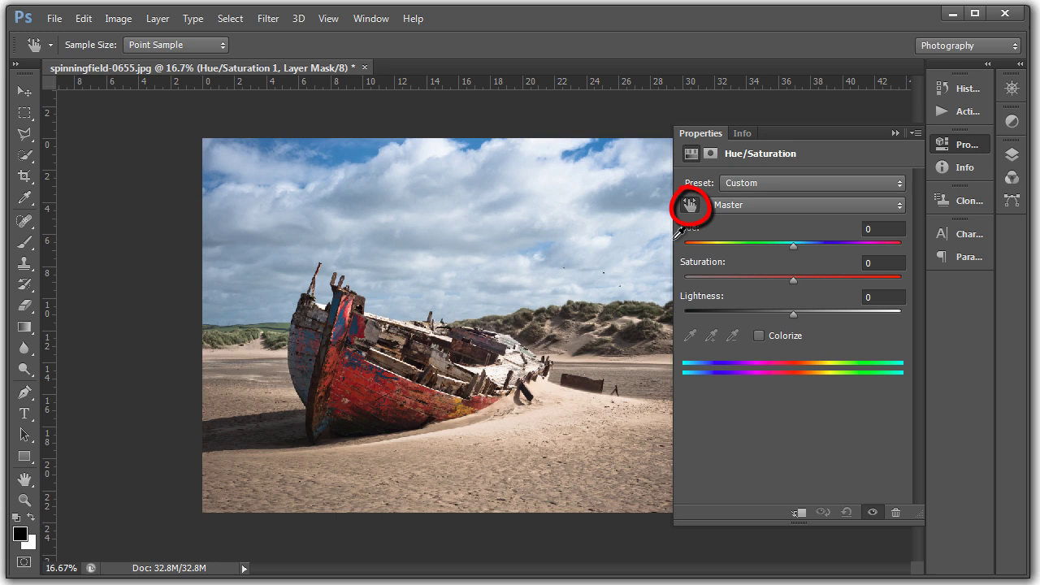
On the sky, set the Cyans range to Hue +63 and Saturation +61.
click(498, 234)
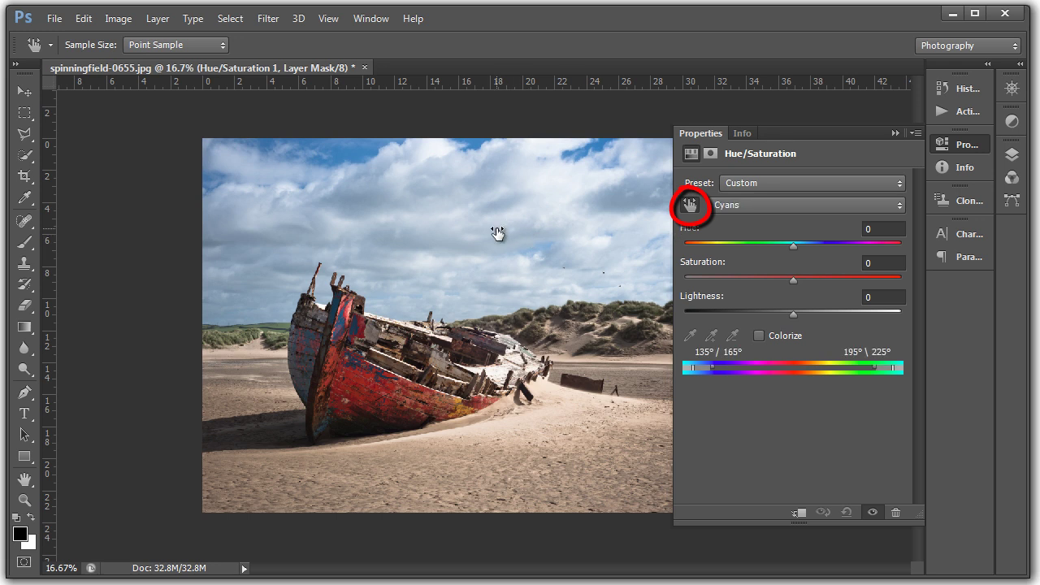
mouse_move(497, 233)
mouse_down()
mouse_move(567, 233)
mouse_move(397, 221)
mouse_move(476, 219)
mouse_up()
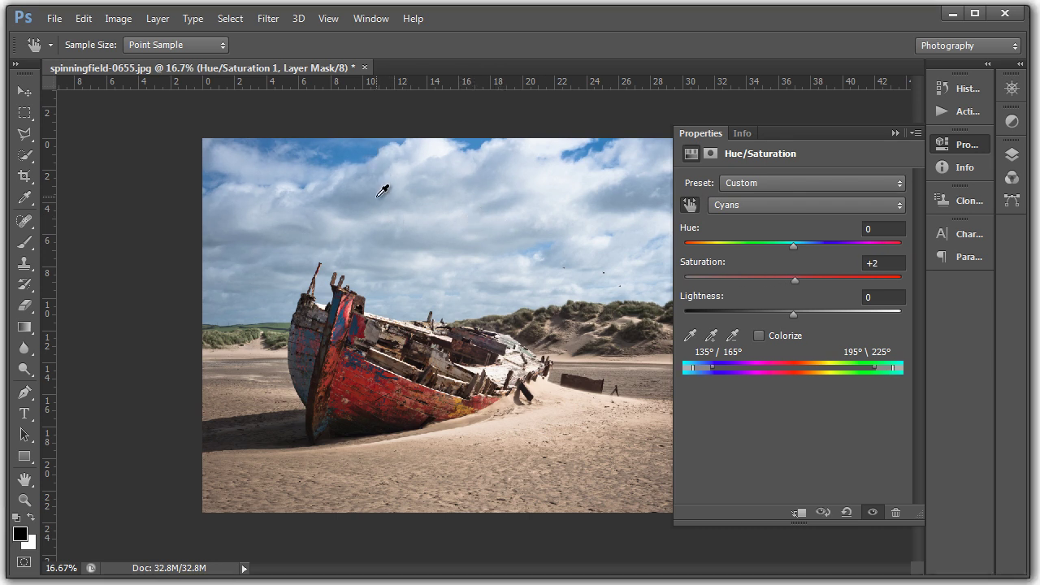
mouse_move(382, 202)
mouse_down()
mouse_move(457, 214)
mouse_move(401, 209)
mouse_up()
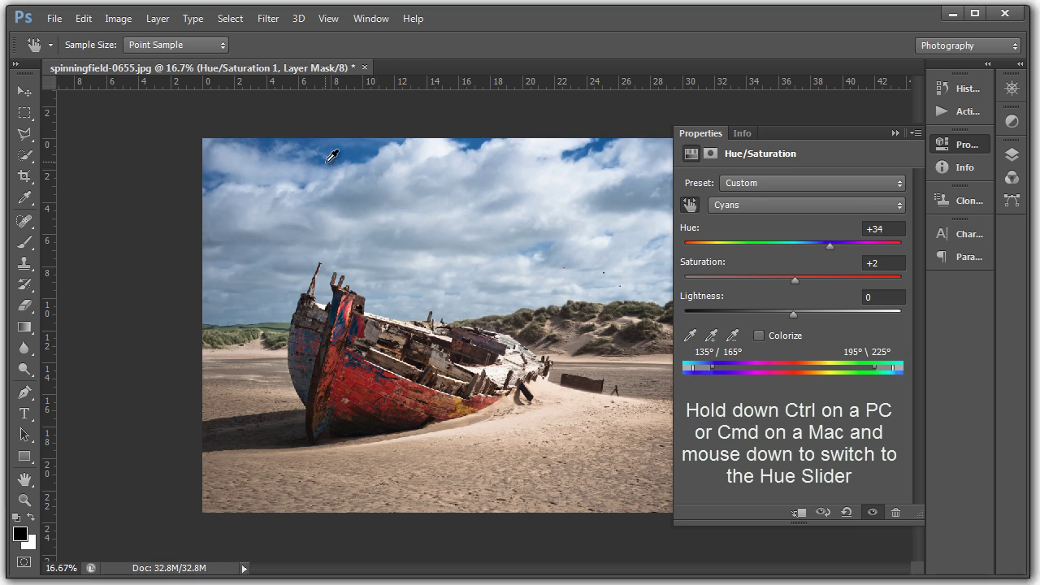
drag(339, 158, 385, 162)
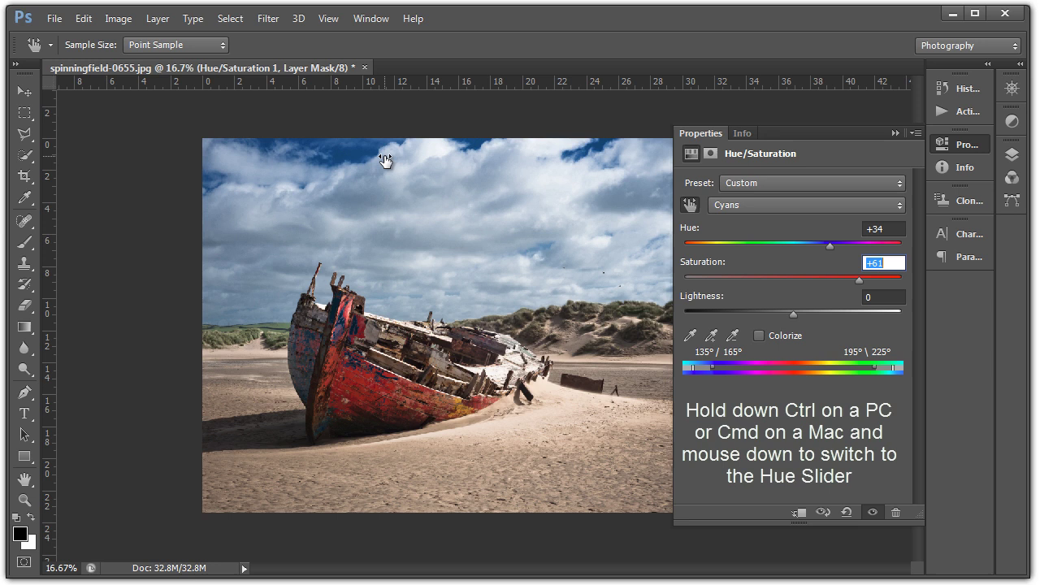
drag(320, 149, 363, 162)
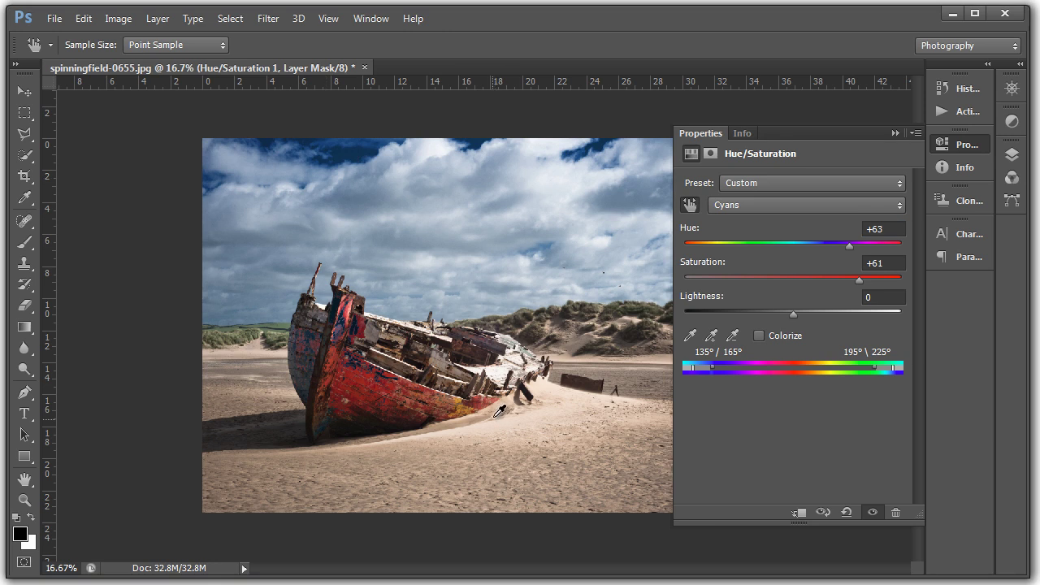
Retune the Reds to Hue -87, Saturation -60 and the sky's Cyans to Hue +161, Saturation +100.
click(353, 389)
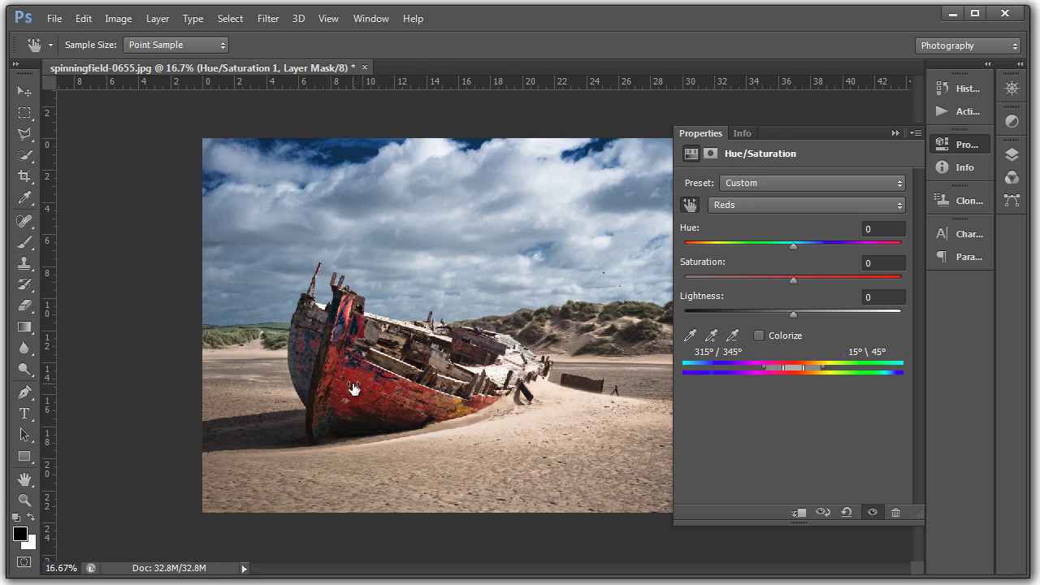
drag(353, 389, 288, 395)
click(288, 440)
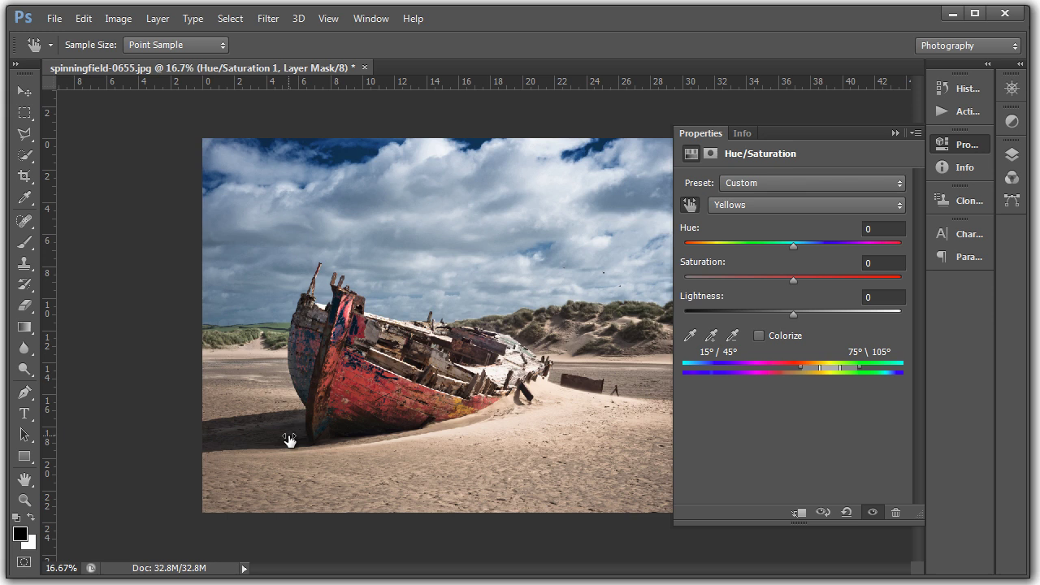
drag(288, 439, 345, 440)
drag(248, 431, 213, 438)
drag(553, 410, 483, 421)
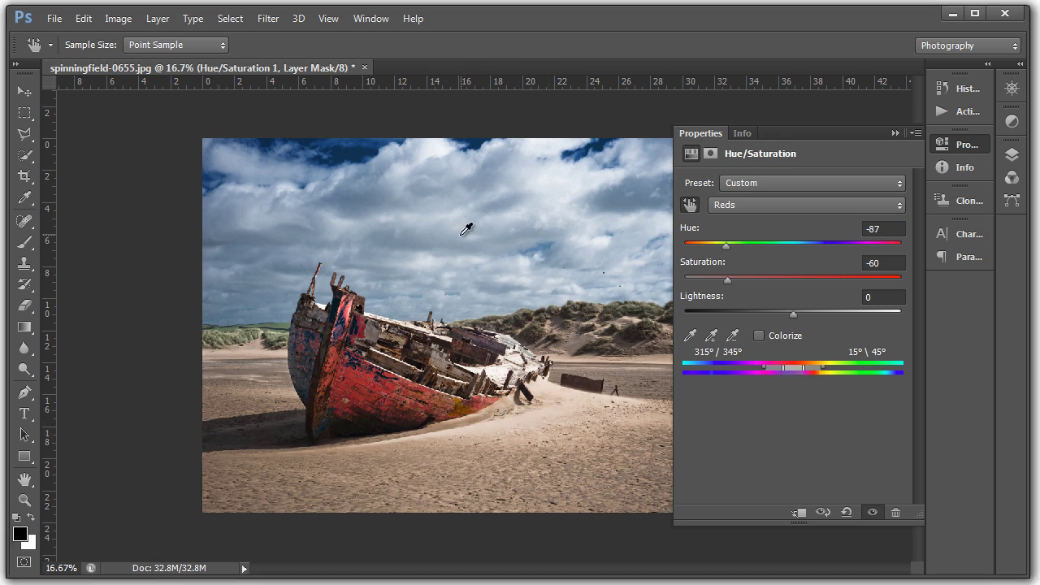
click(330, 218)
drag(329, 222, 389, 306)
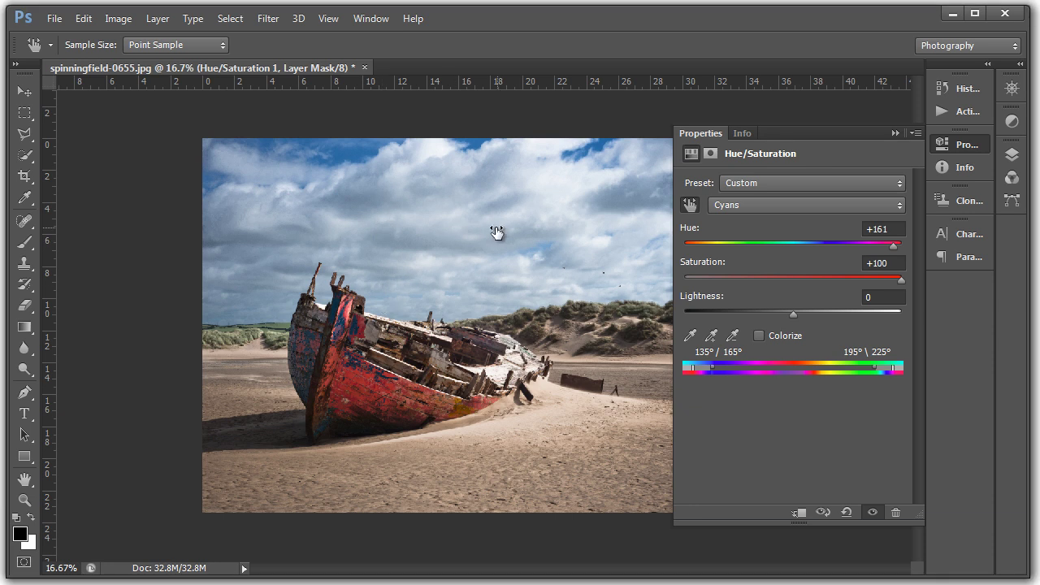
Set Cyans Lightness to -10 with Saturation back at +100, comparing against the previous state.
drag(495, 233, 464, 234)
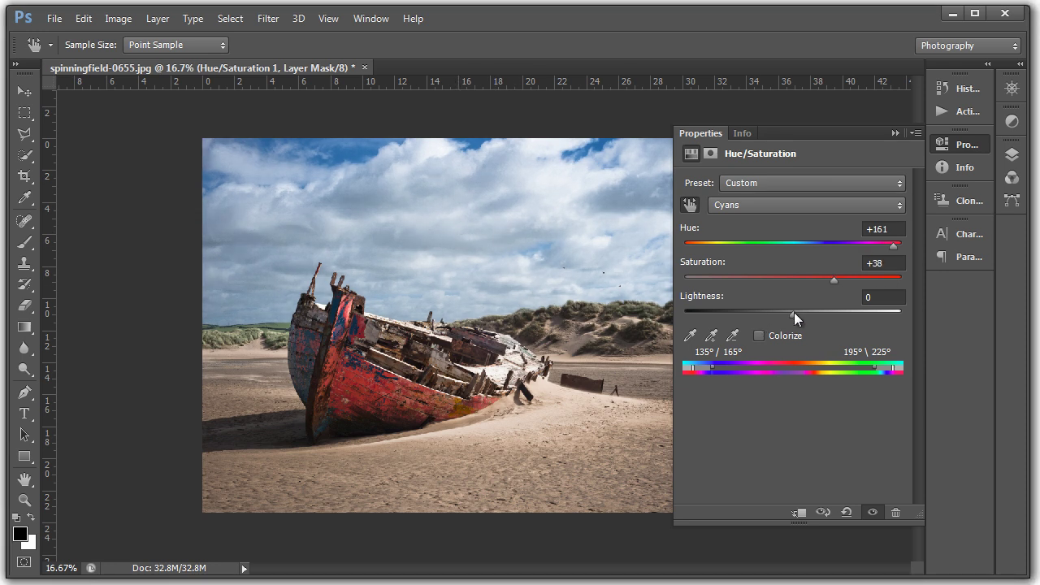
mouse_move(795, 317)
mouse_down()
mouse_move(874, 320)
mouse_move(715, 314)
mouse_move(841, 319)
mouse_move(746, 315)
mouse_move(780, 317)
mouse_up()
click(823, 512)
mouse_move(345, 153)
mouse_down()
mouse_move(370, 157)
mouse_move(268, 152)
mouse_move(354, 162)
mouse_up()
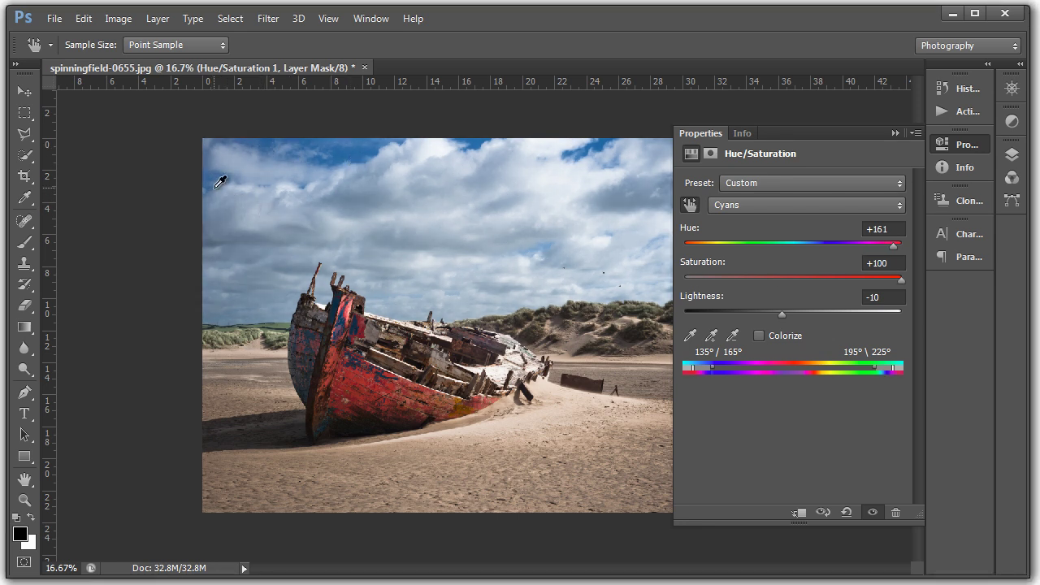
Set the Blues range to Hue -23 and Saturation -74, widening its colour range to 312°.
click(901, 203)
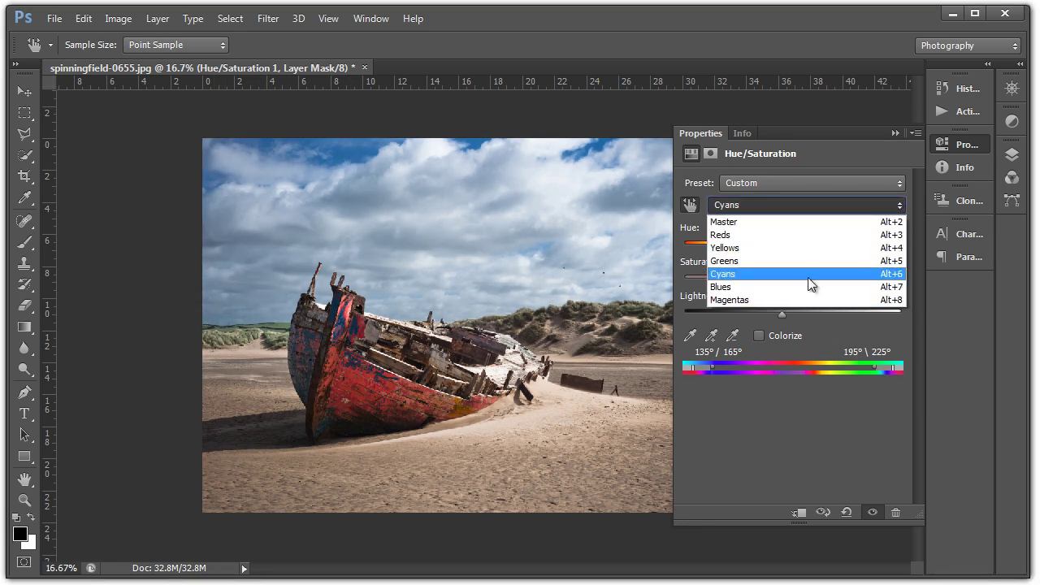
click(807, 286)
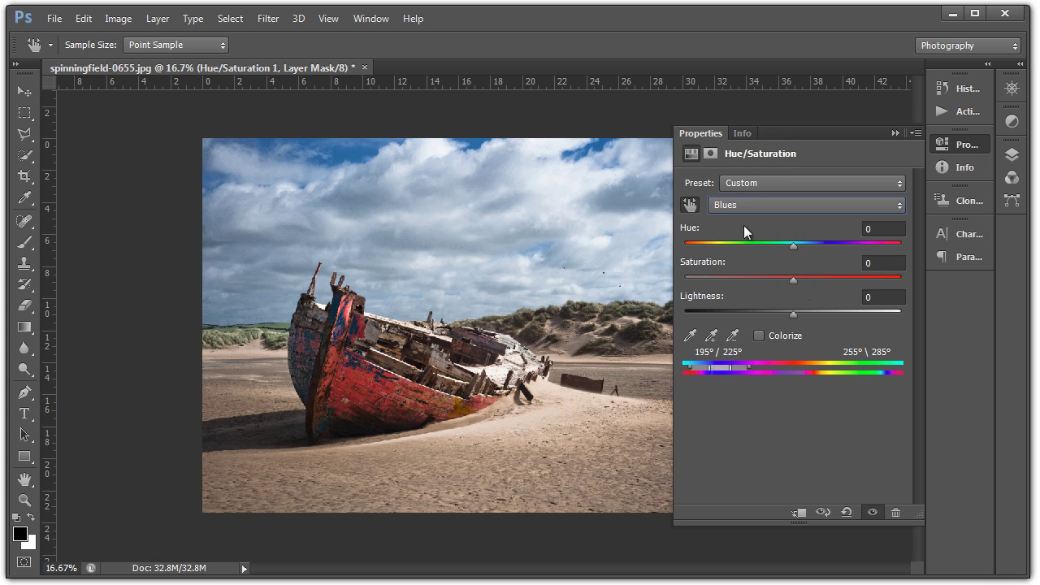
drag(794, 280, 868, 285)
drag(797, 248, 769, 256)
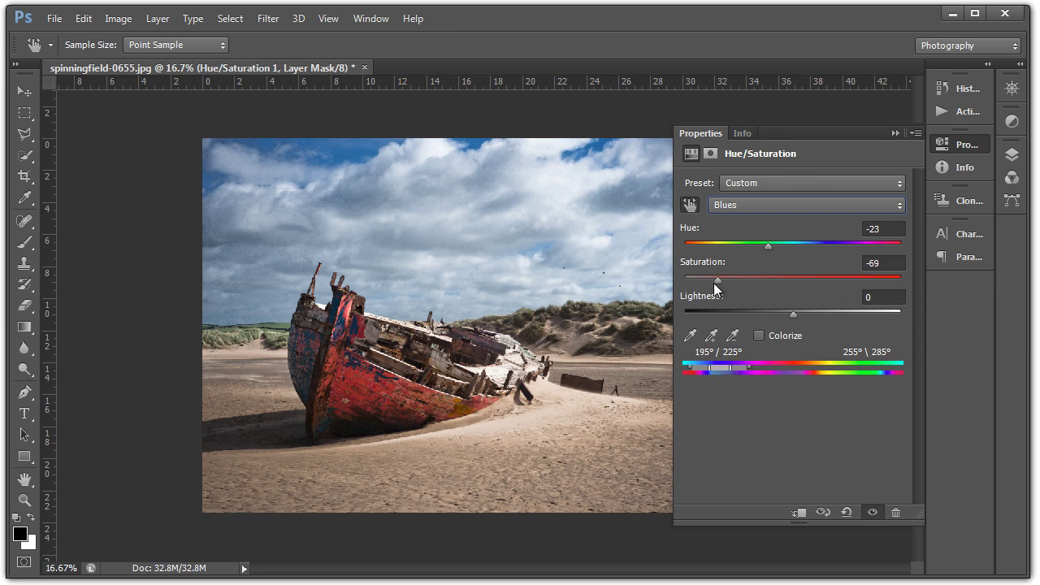
drag(713, 283, 709, 282)
mouse_move(721, 369)
mouse_down()
mouse_move(858, 373)
mouse_move(704, 368)
mouse_move(815, 372)
mouse_move(740, 367)
mouse_up()
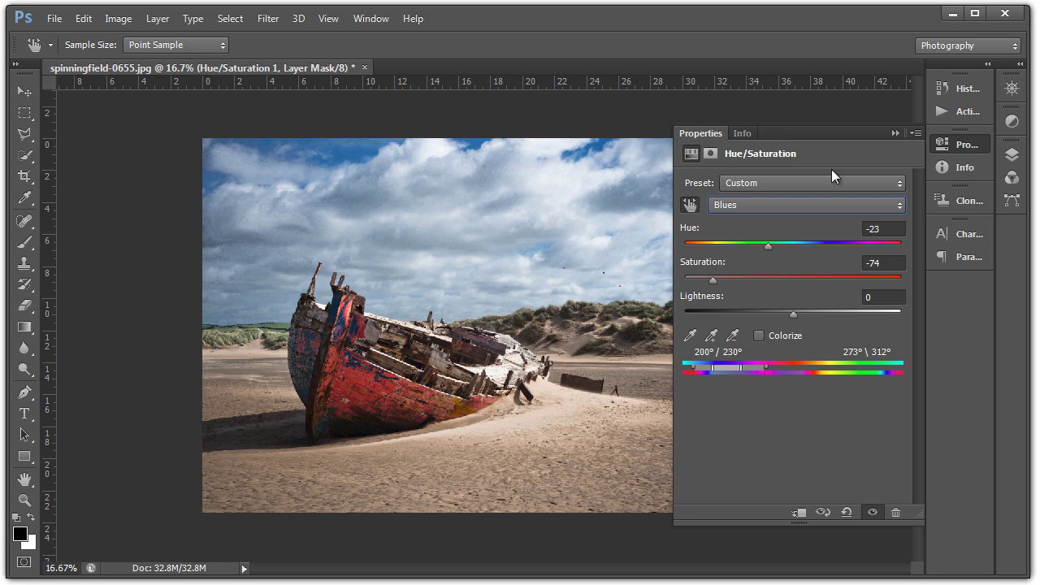
Switch from Properties to the Layers panel and toggle the adjustment layer's visibility to compare.
click(892, 129)
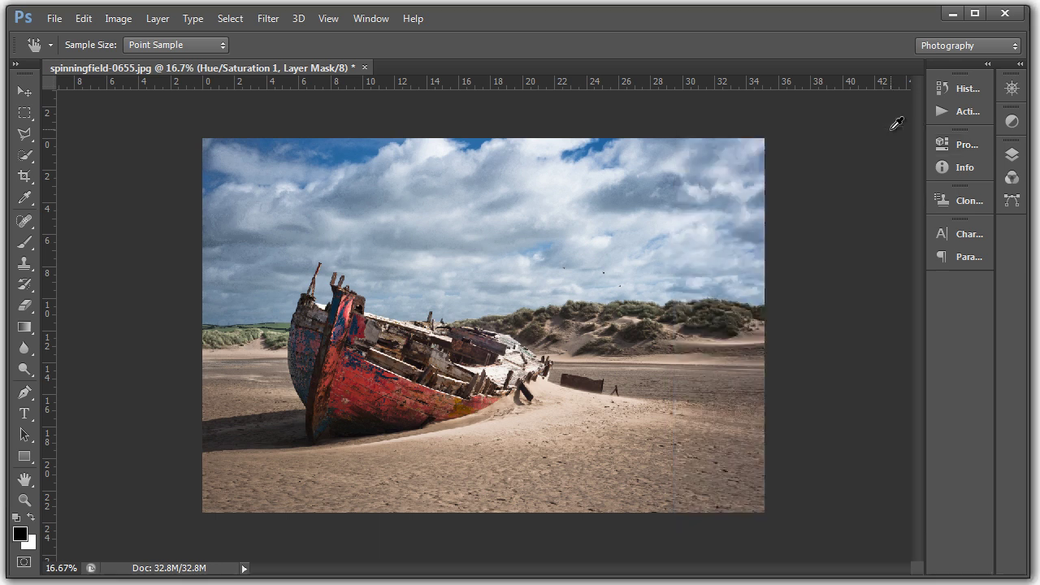
click(1015, 67)
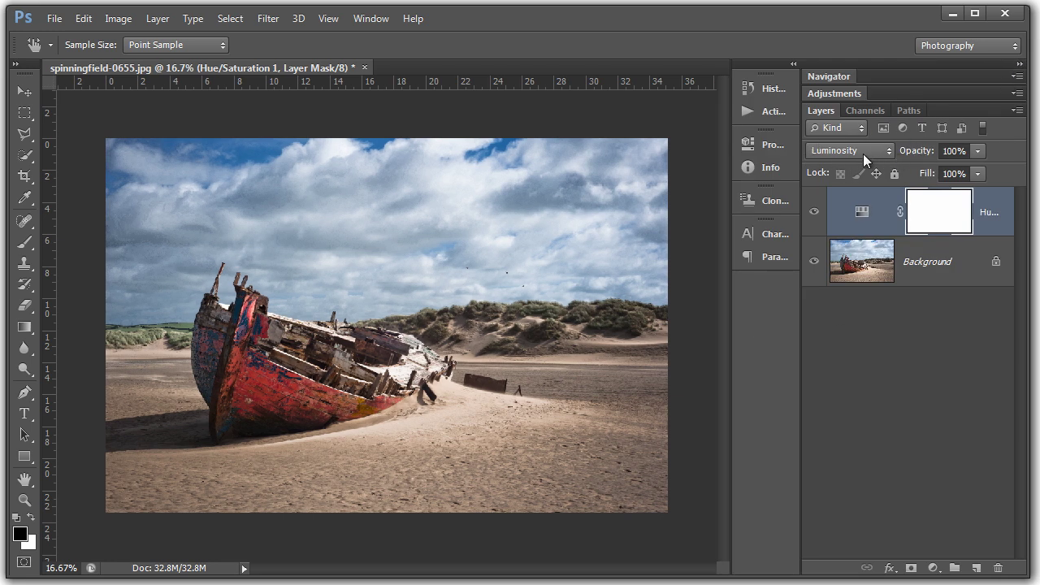
click(814, 212)
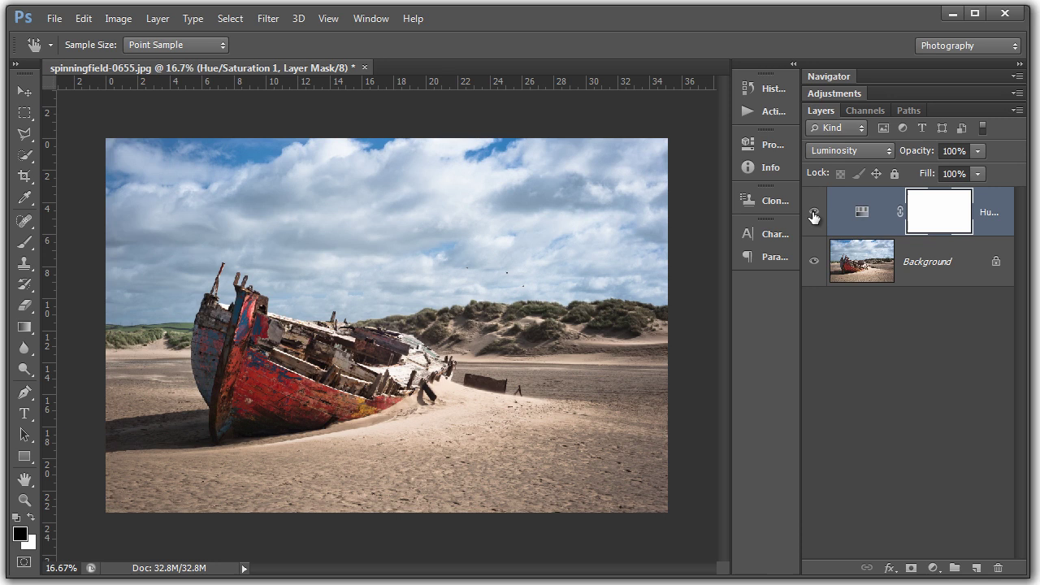
click(814, 212)
click(813, 212)
click(814, 212)
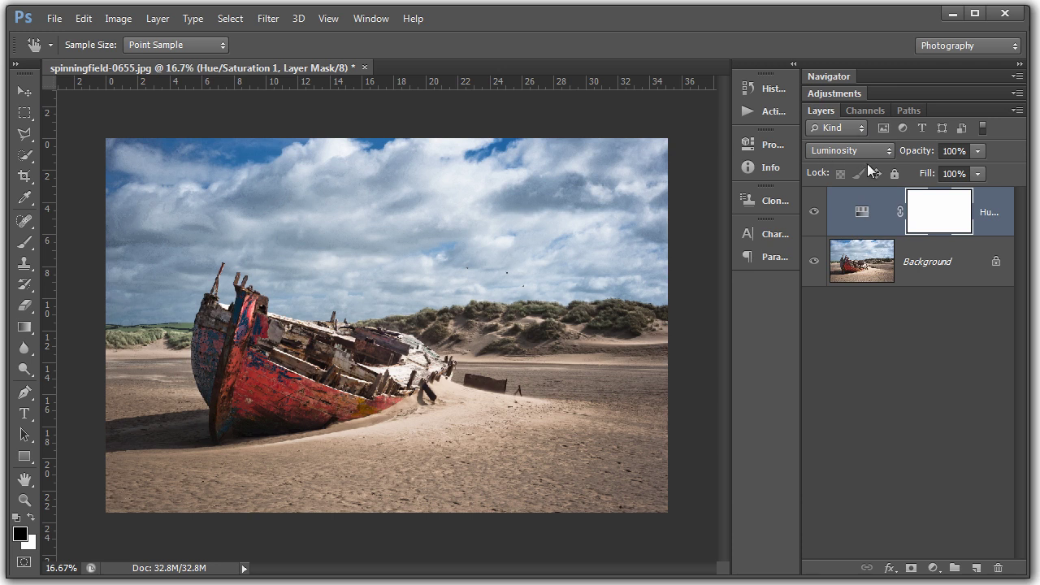
Lower the Hue/Saturation 1 layer's opacity to 95%.
click(978, 152)
drag(973, 169, 898, 168)
mouse_move(972, 174)
mouse_down()
mouse_move(932, 178)
mouse_move(975, 174)
mouse_up()
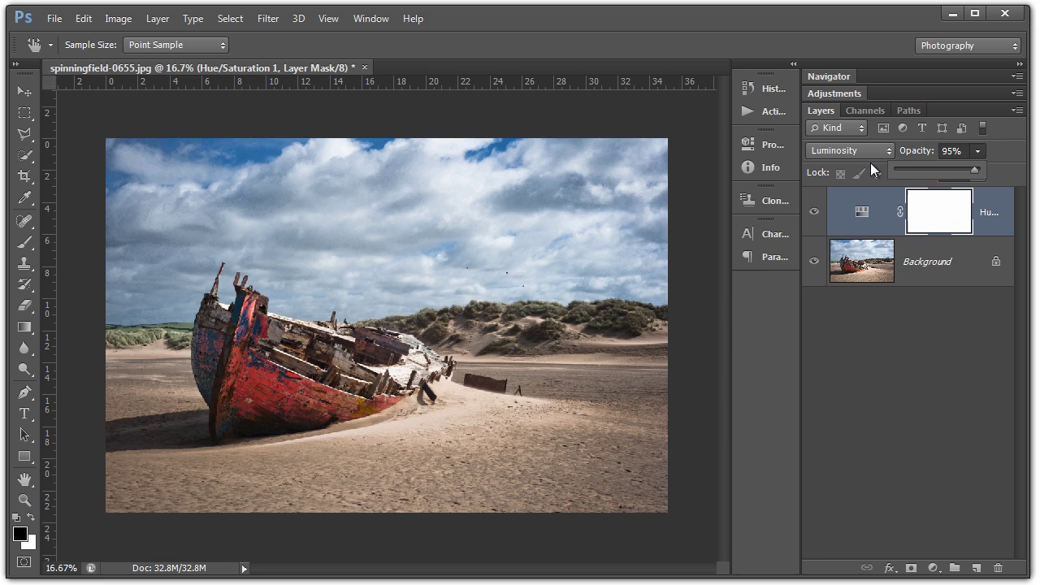
Paint black at 30% brush opacity over the boat hull on the adjustment layer's mask.
click(939, 209)
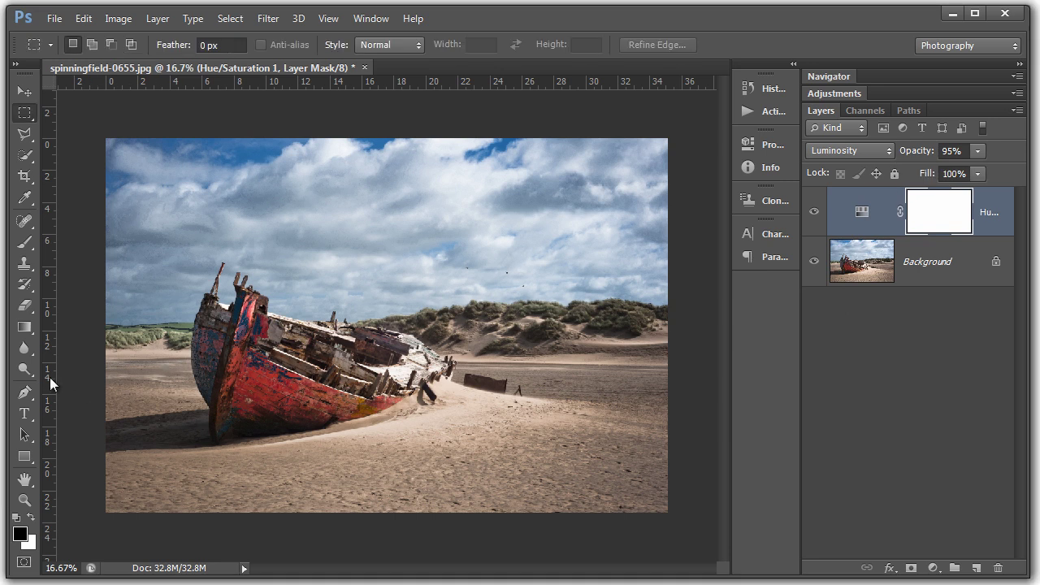
click(25, 243)
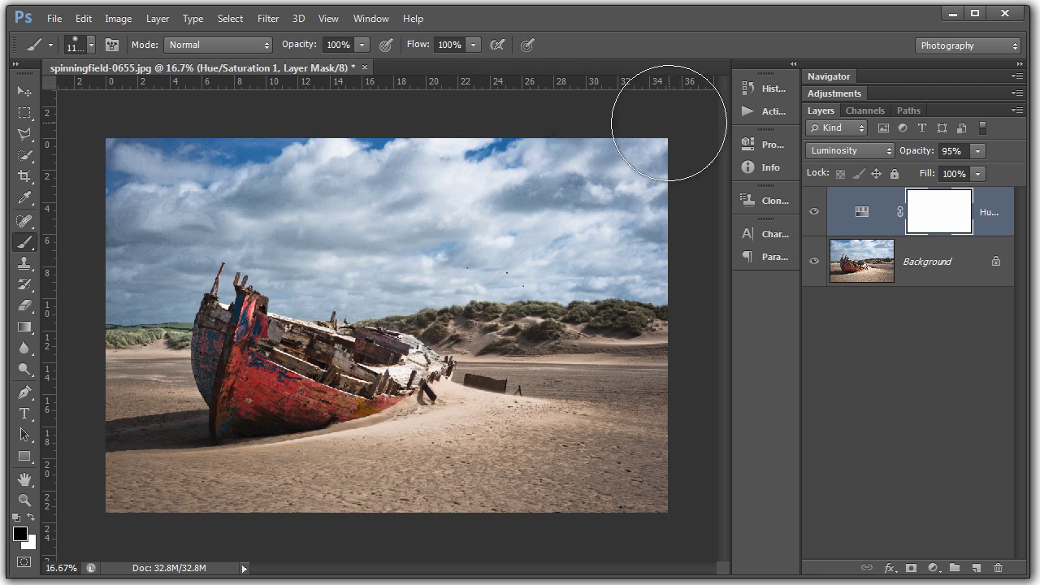
key(3)
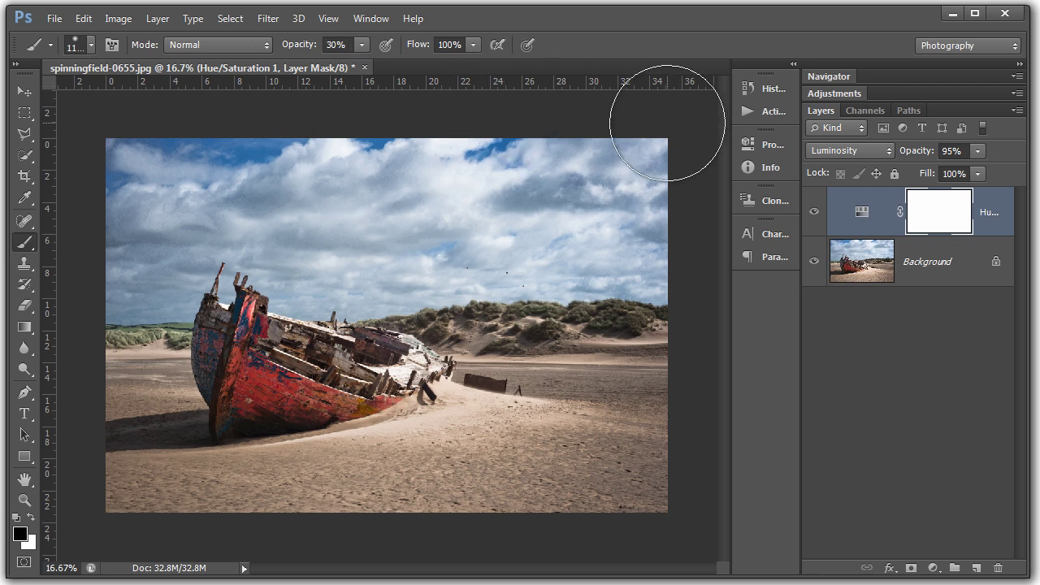
mouse_move(271, 425)
mouse_down()
mouse_move(225, 395)
mouse_move(389, 403)
mouse_move(283, 433)
mouse_move(362, 432)
mouse_up()
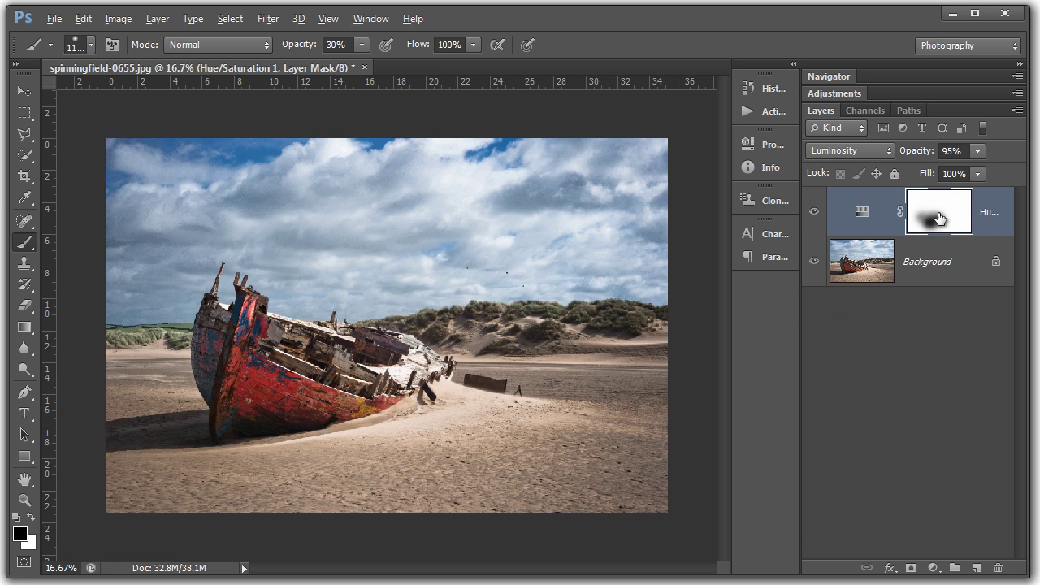
View the mask on its own, then toggle the adjustment layer's visibility to compare.
alt+click(939, 216)
alt+click(939, 217)
click(814, 214)
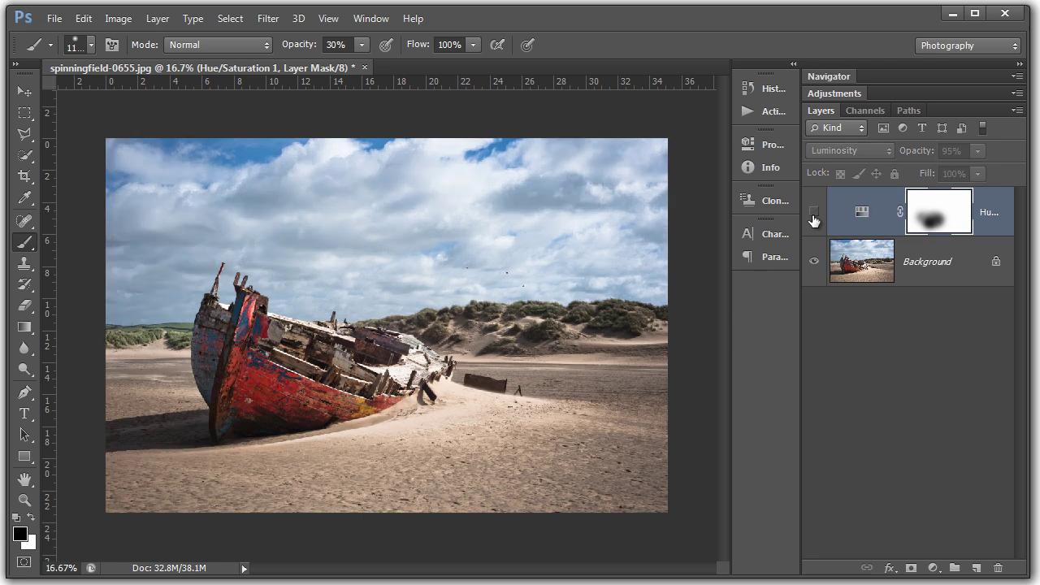
click(813, 214)
click(814, 214)
click(814, 215)
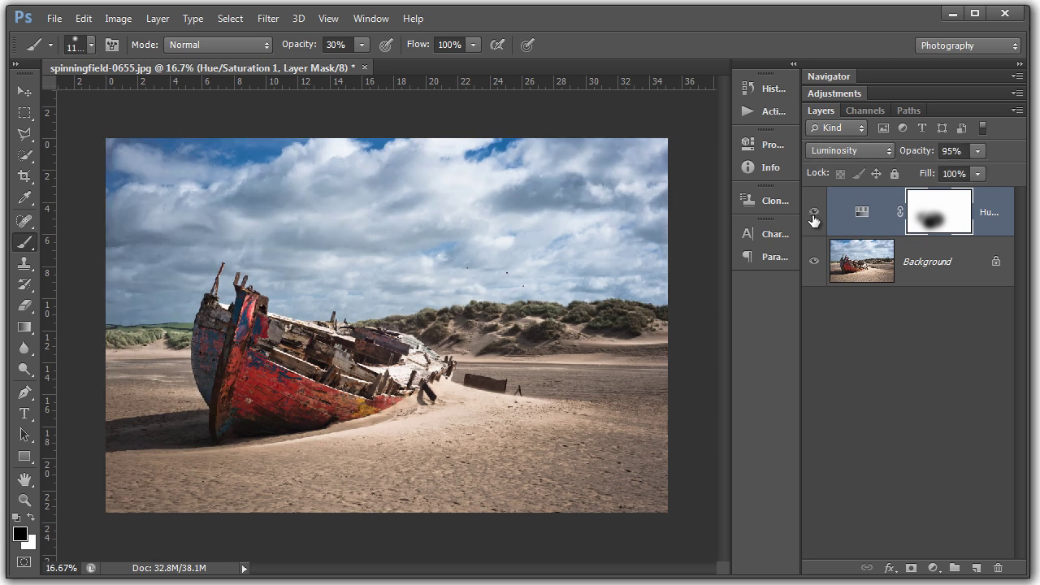